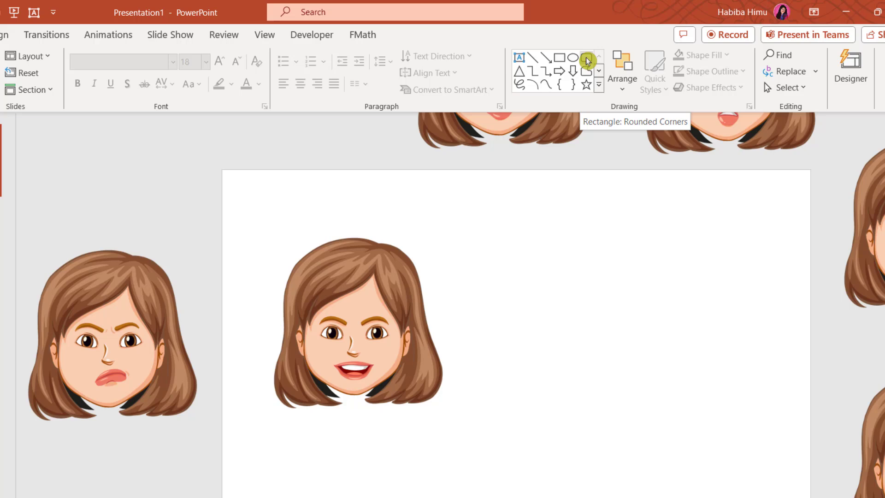
# Draw a rounded rectangle about 5.41" wide and 0.59" high beside the smiling face, and label it Happy.
pyautogui.click(587, 60)
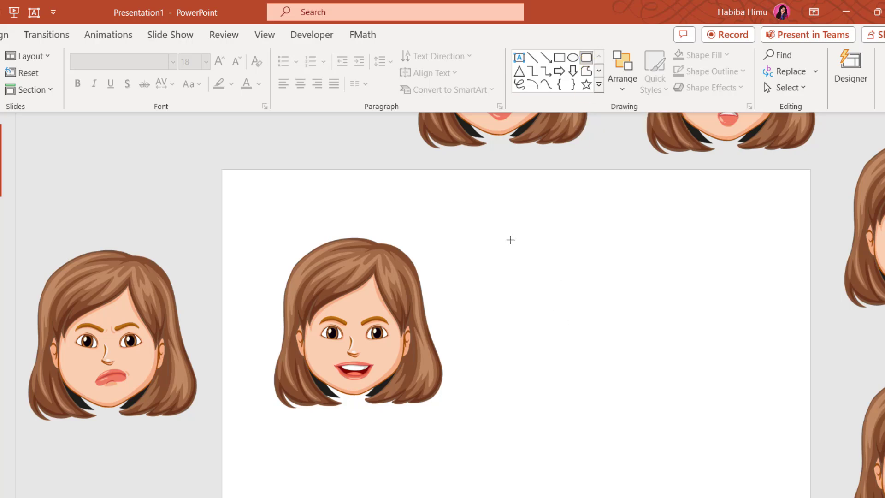
pyautogui.moveTo(503, 236)
pyautogui.mouseDown()
pyautogui.moveTo(559, 255)
pyautogui.moveTo(743, 259)
pyautogui.mouseUp()
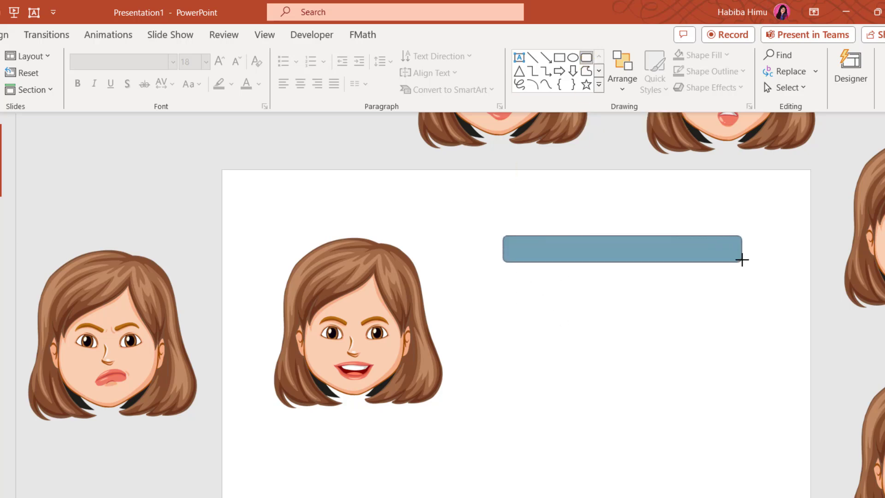
pyautogui.scroll(-2, 694, 269)
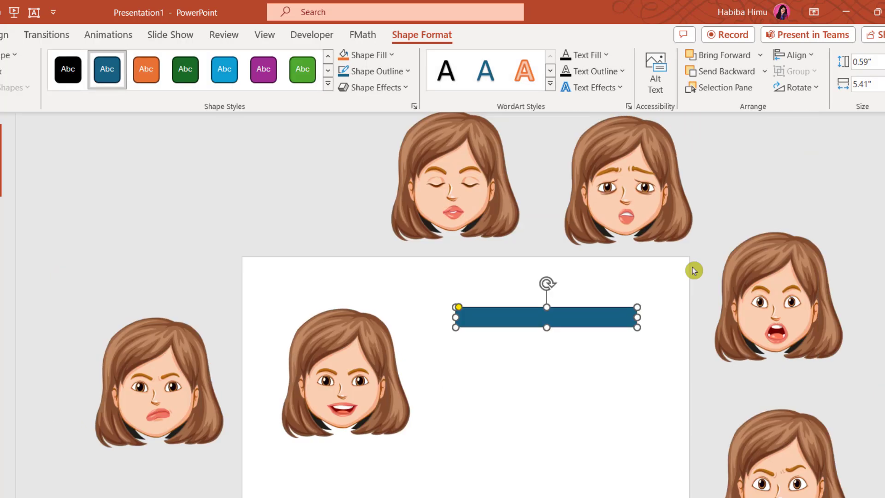
pyautogui.click(572, 322)
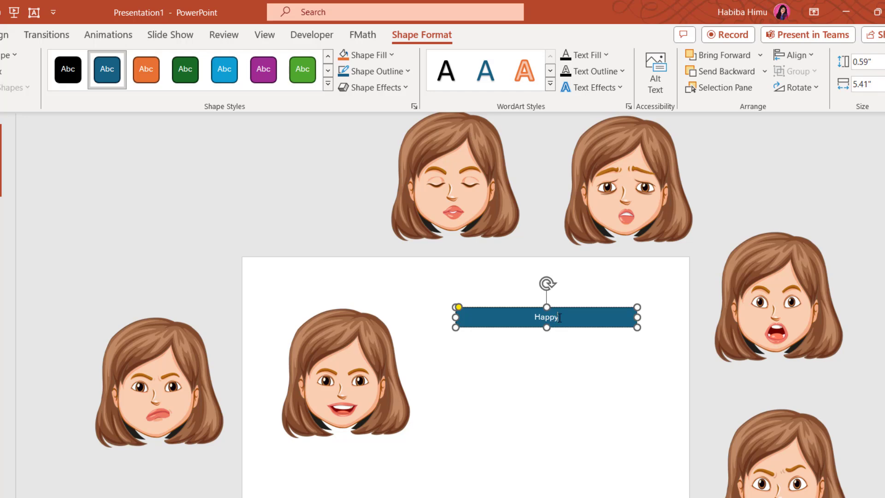
# Format the Happy label in Californian FB, size 24, and narrow its box to about 2.52".
pyautogui.scroll(3, 566, 323)
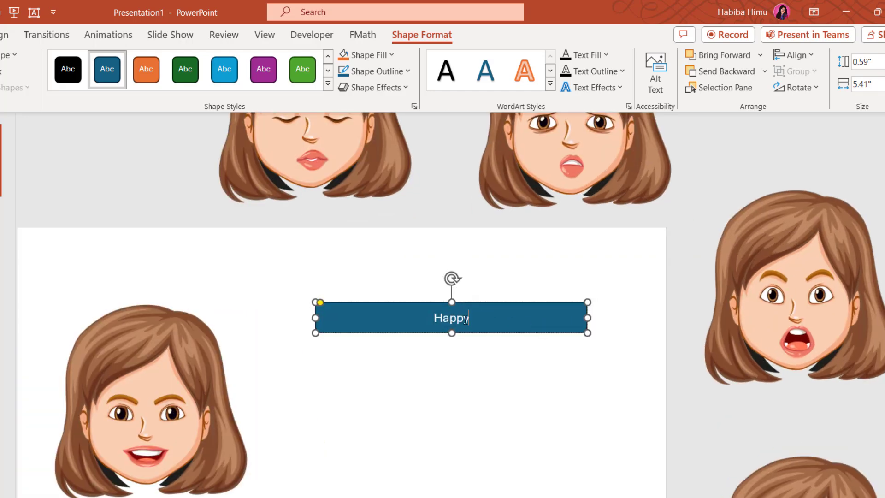
pyautogui.moveTo(469, 318); pyautogui.dragTo(434, 319)
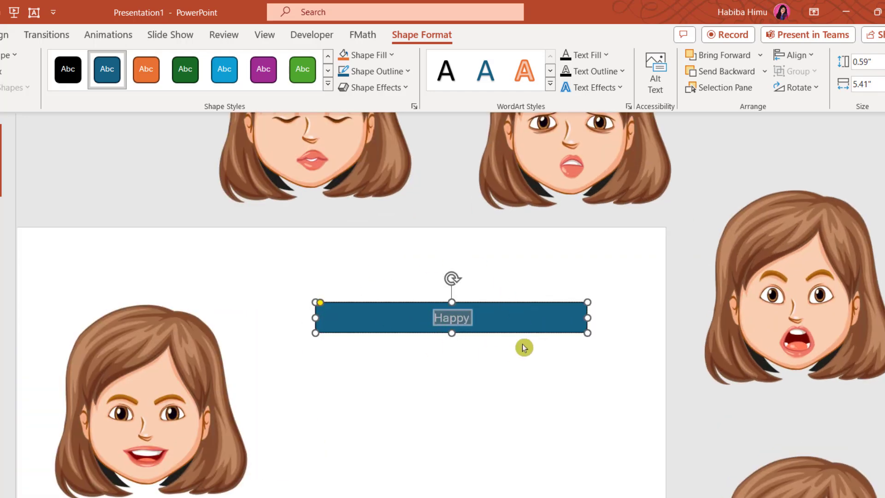
pyautogui.click(3, 35)
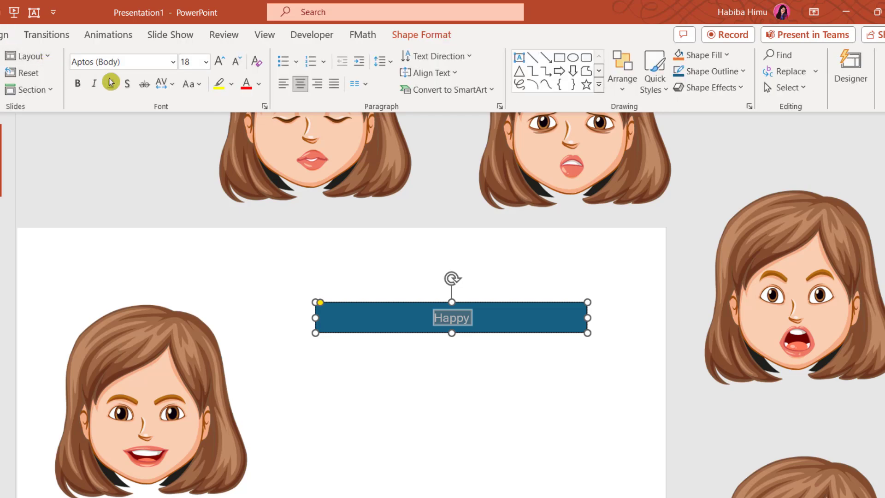
pyautogui.click(173, 65)
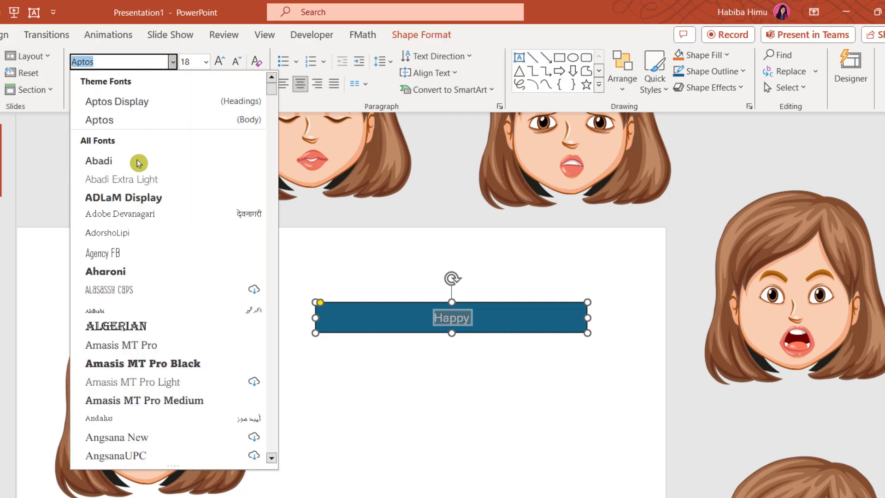
pyautogui.scroll(-5, 185, 332)
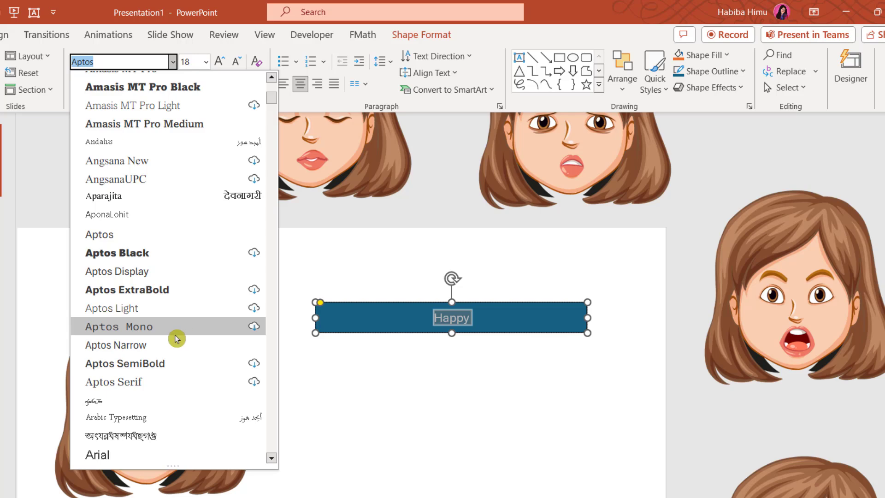
pyautogui.scroll(-8, 176, 342)
pyautogui.scroll(-1, 175, 342)
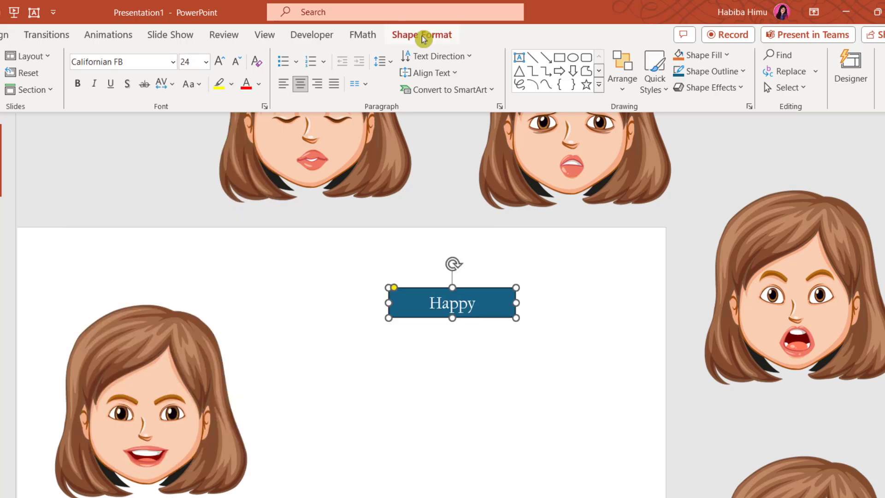
# Try a bevel shape effect on the Happy box.
pyautogui.click(421, 36)
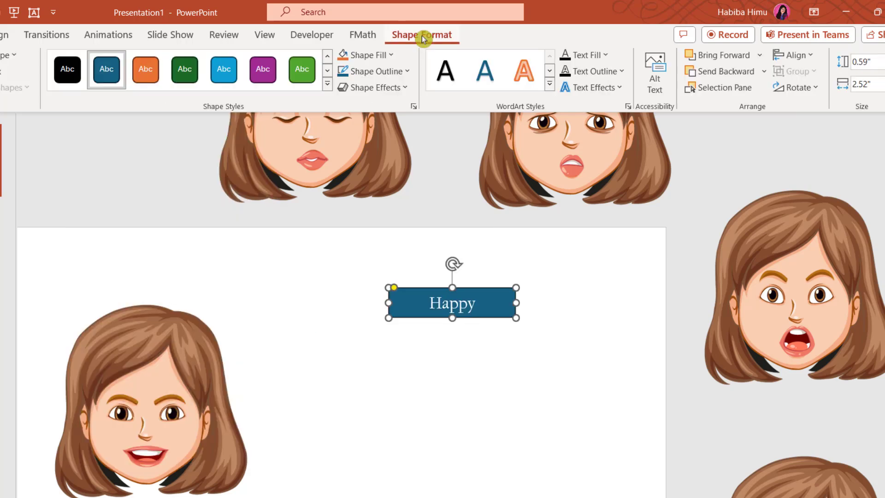
pyautogui.click(405, 88)
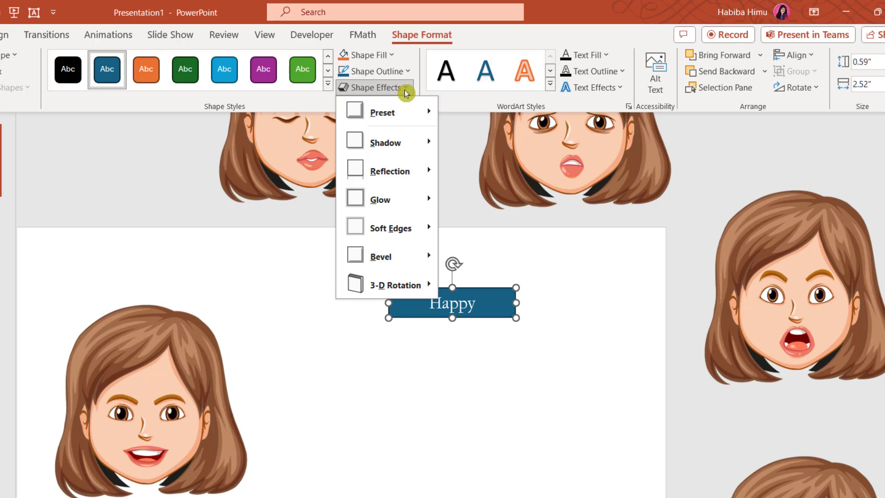
pyautogui.moveTo(385, 263)
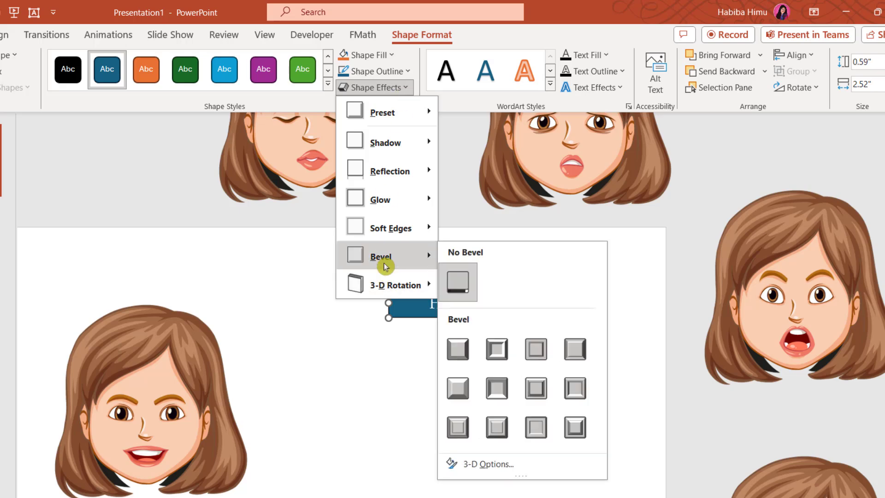
pyautogui.click(580, 397)
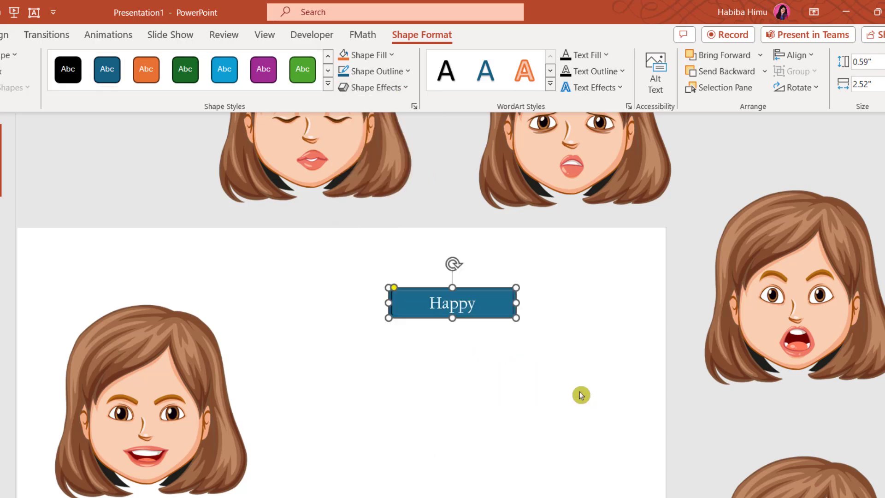
# Apply the transparent preset with an orange outline to the Happy box and widen it to about 3.17".
pyautogui.click(328, 87)
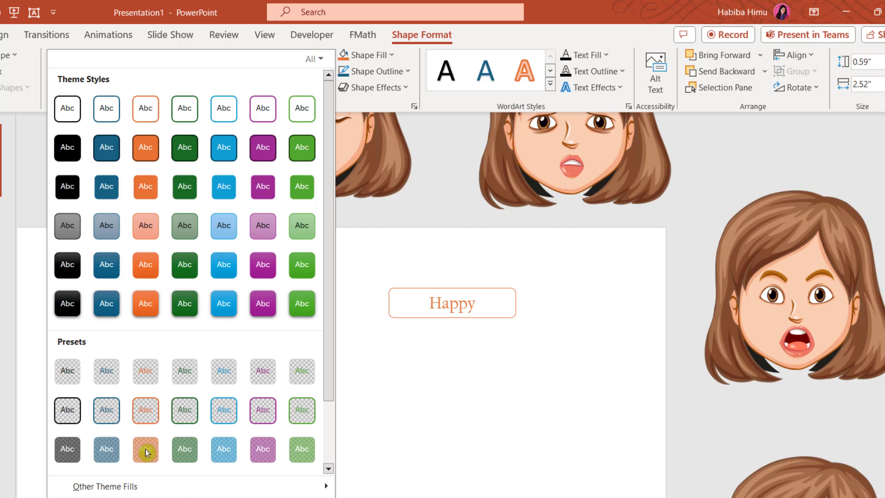
pyautogui.click(153, 422)
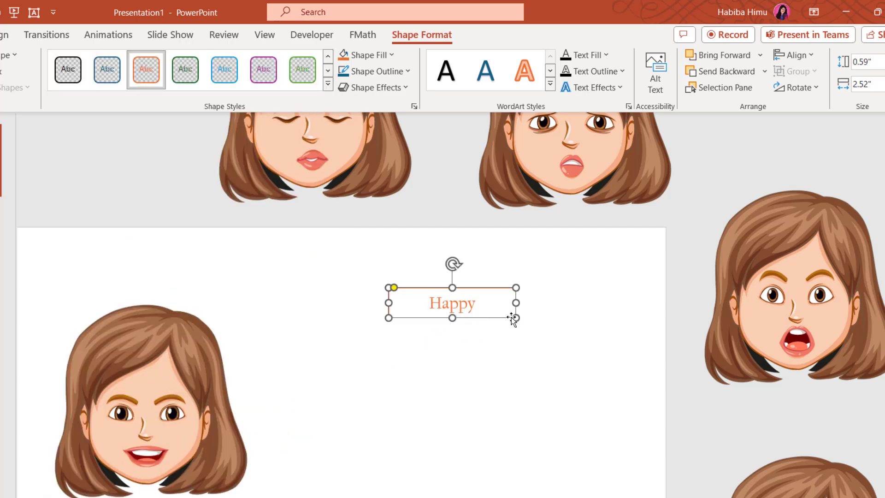
pyautogui.moveTo(534, 302); pyautogui.dragTo(549, 302)
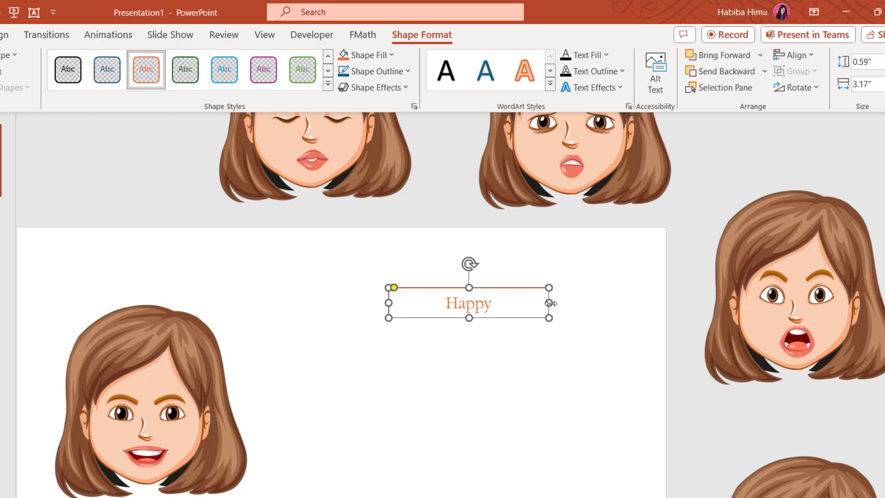
# Add an orange glow effect around the outline of the Happy box.
pyautogui.click(405, 92)
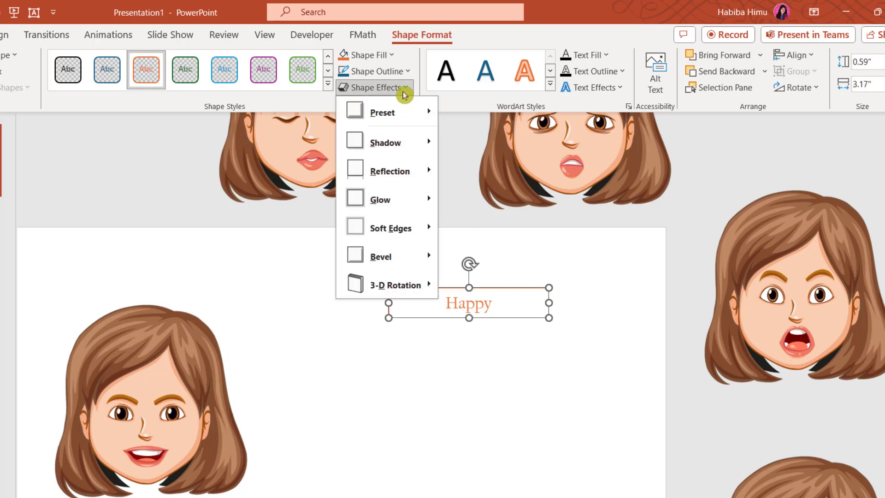
pyautogui.moveTo(409, 202)
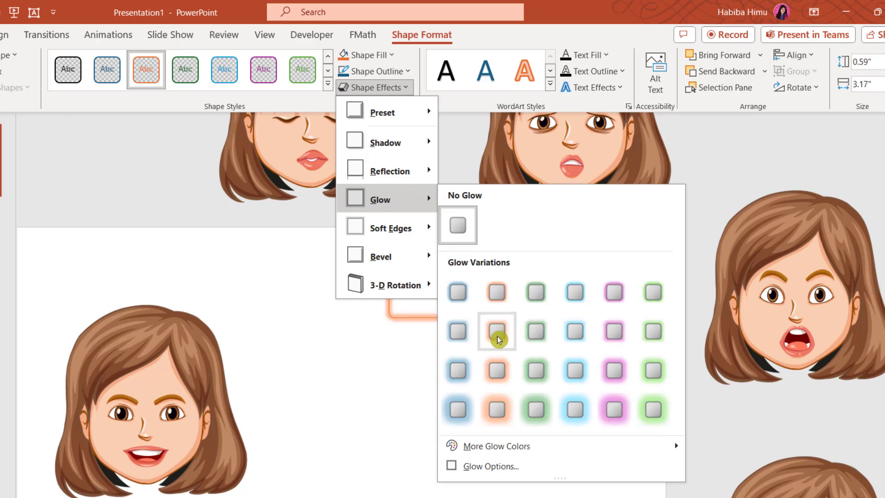
pyautogui.click(495, 308)
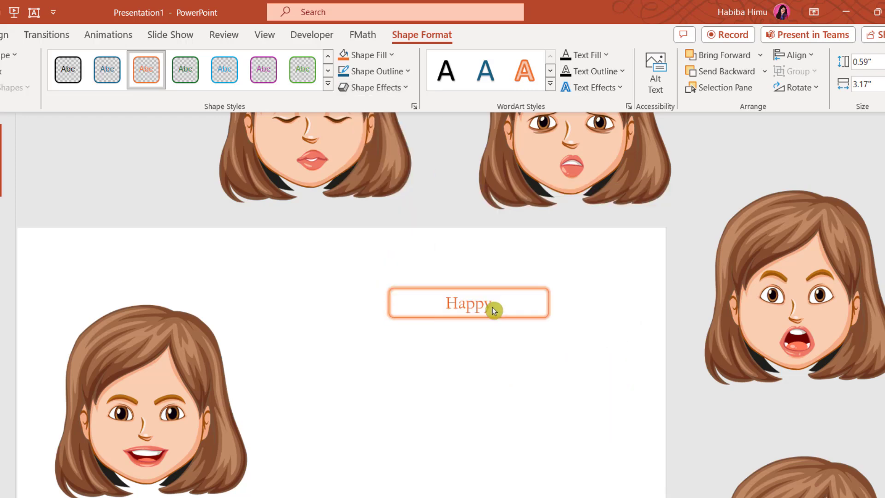
# Move the smiling face picture slightly up and to the right on the slide.
pyautogui.click(451, 384)
pyautogui.click(187, 352)
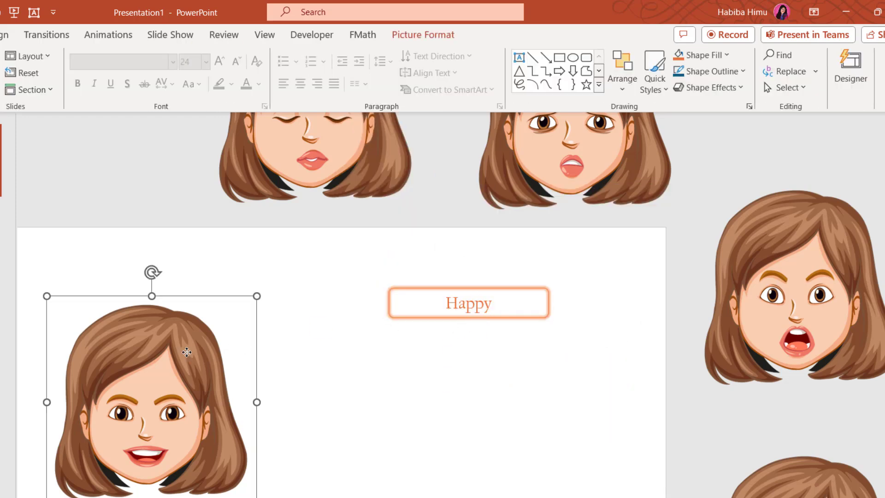
pyautogui.moveTo(193, 348); pyautogui.dragTo(222, 330)
# Duplicate the Happy box beneath itself with the text Sad, and stack four more copies of it below.
pyautogui.click(522, 316)
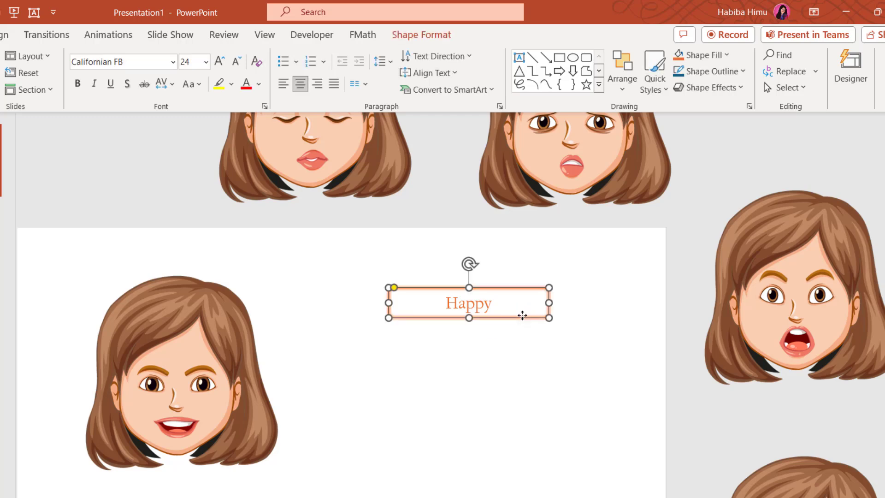
pyautogui.moveTo(522, 316); pyautogui.dragTo(499, 335)
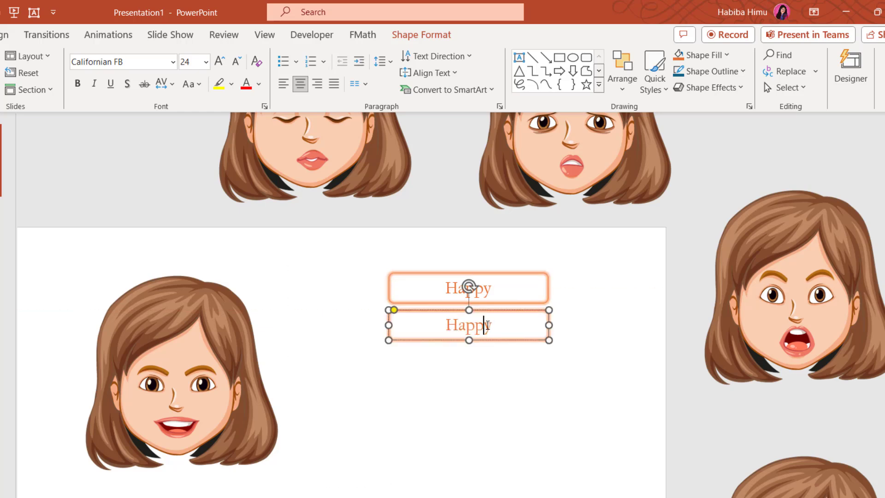
pyautogui.doubleClick(488, 325)
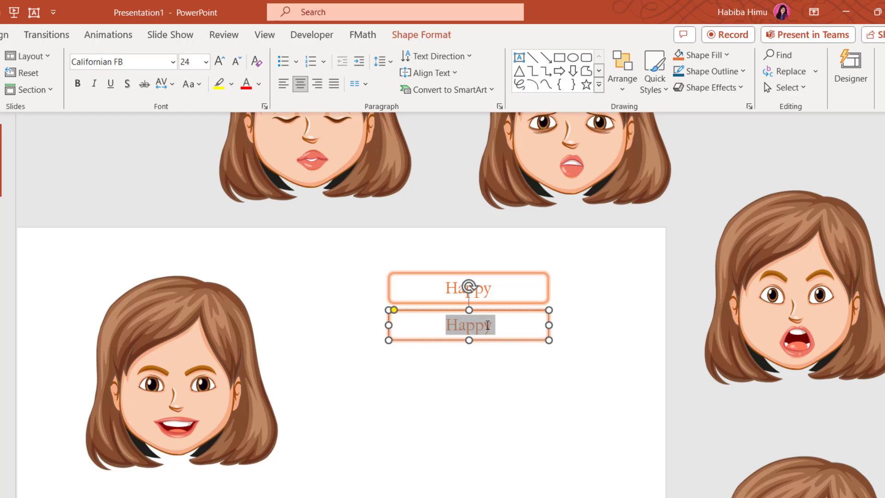
pyautogui.write('Sad')
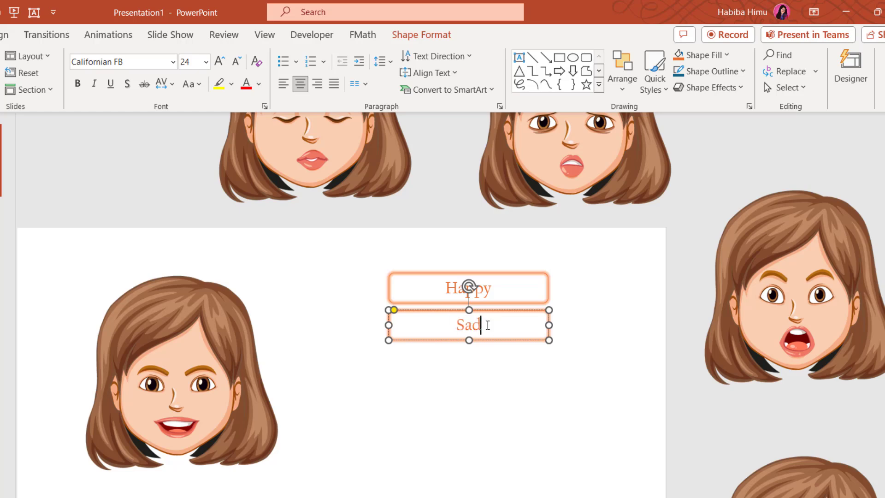
pyautogui.keyDown('ctrl'); pyautogui.moveTo(494, 341); pyautogui.dragTo(493, 497); pyautogui.keyUp('ctrl')
# Align all six label boxes by their centers, distribute them vertically, and nudge the column slightly.
pyautogui.hotkey('ctrl', 'a')
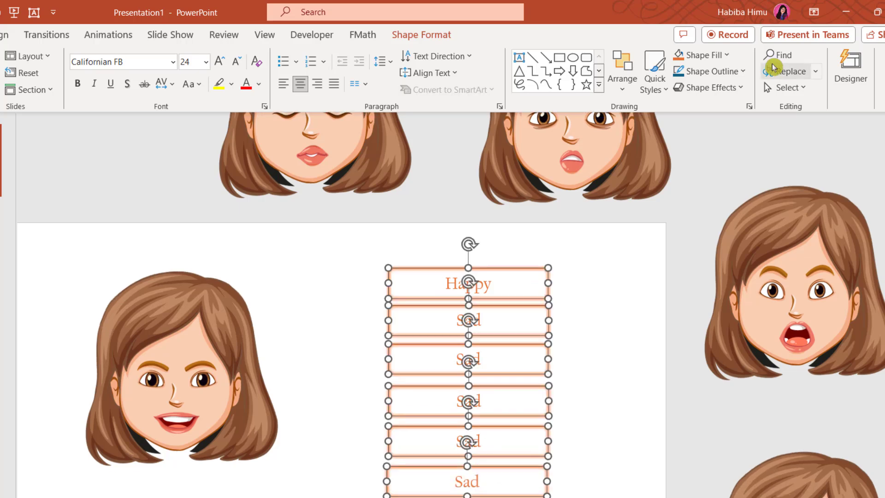
pyautogui.click(433, 37)
pyautogui.click(814, 56)
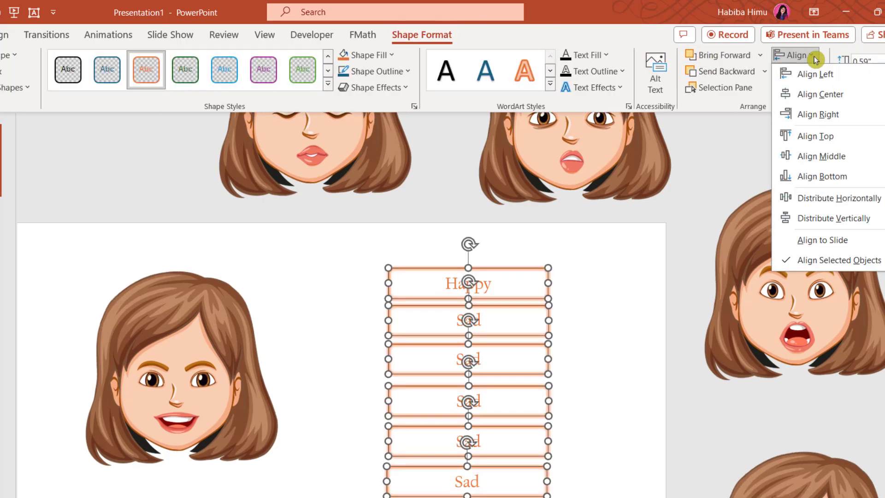
pyautogui.click(815, 98)
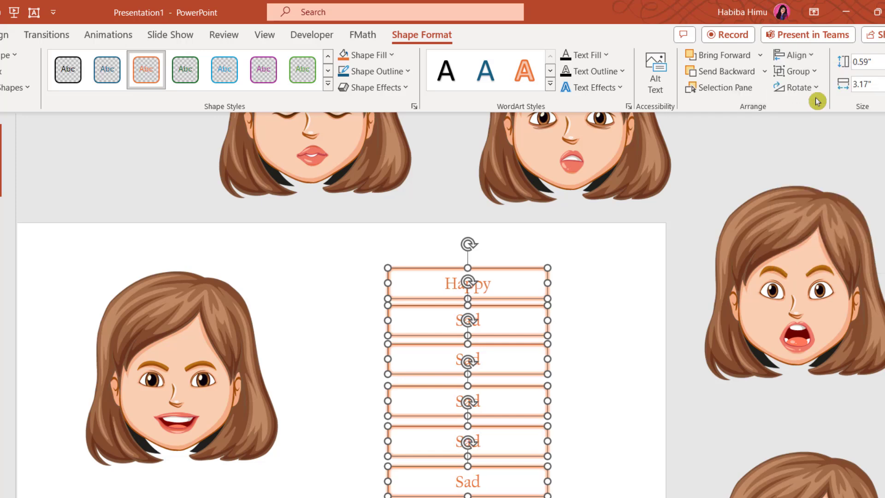
pyautogui.click(808, 59)
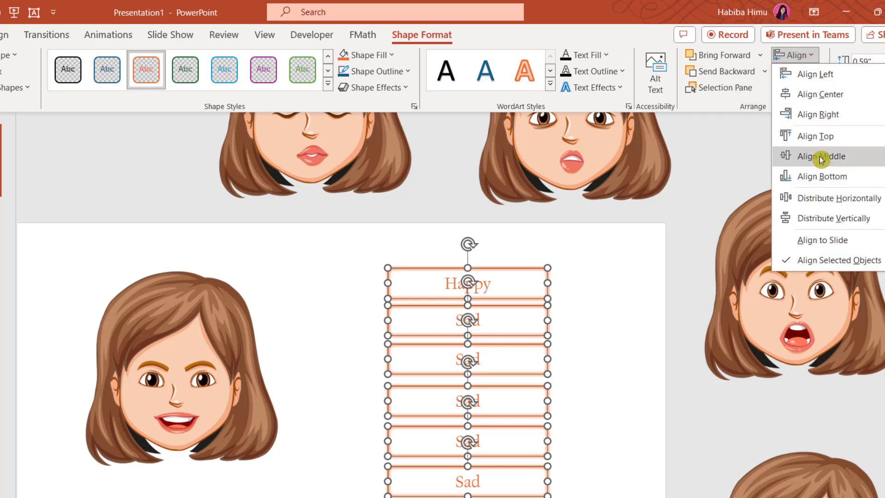
pyautogui.click(836, 222)
pyautogui.moveTo(490, 269); pyautogui.dragTo(490, 264)
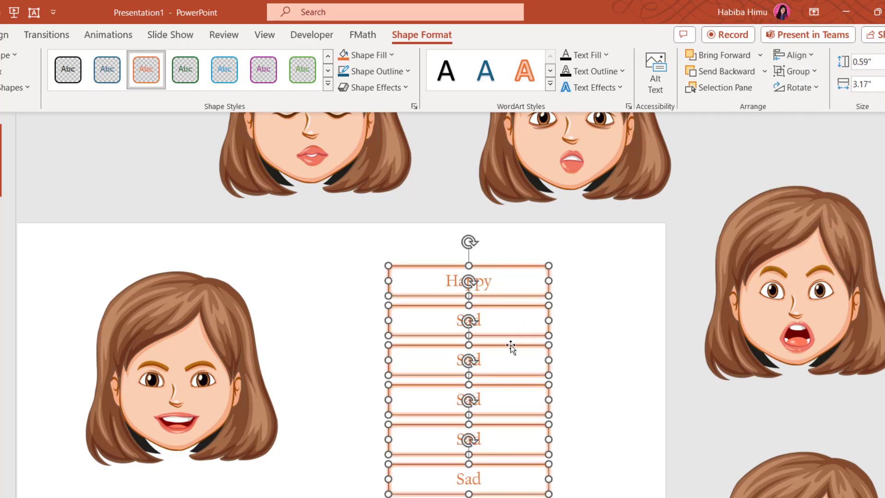
pyautogui.press('Escape')
# Replace the text of the second, third and fourth label boxes with Upset, Asleep and Confused.
pyautogui.scroll(-1, 497, 325)
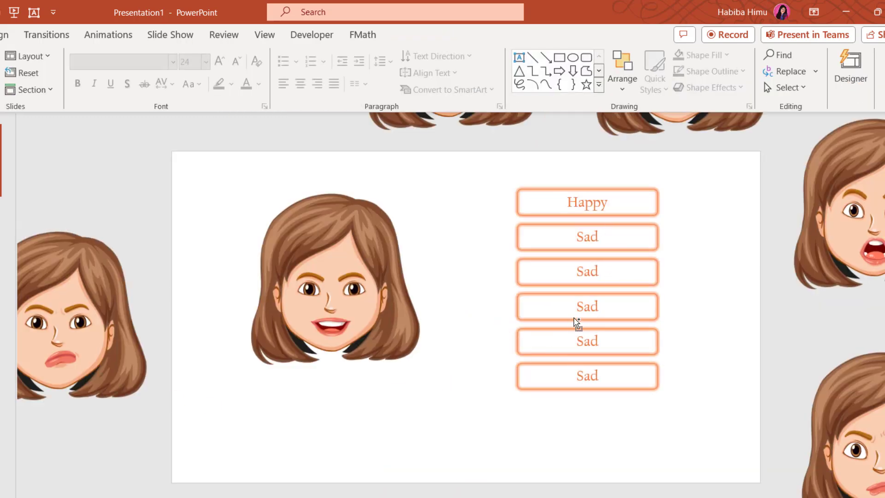
pyautogui.scroll(-1, 576, 322)
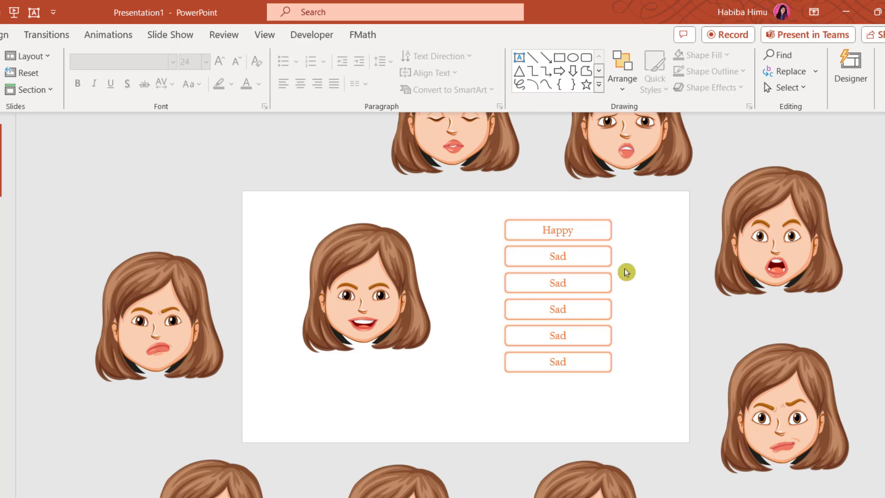
pyautogui.scroll(-2, 627, 277)
pyautogui.scroll(3, 472, 437)
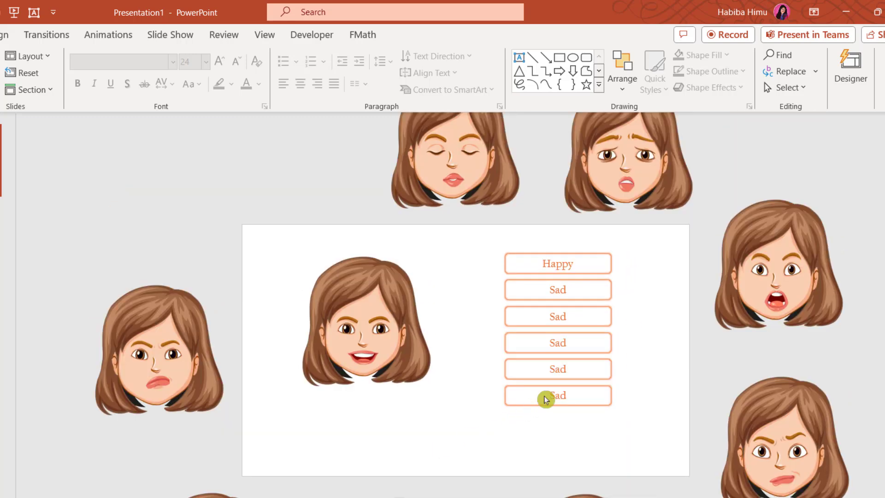
pyautogui.click(579, 292)
pyautogui.doubleClick(563, 316)
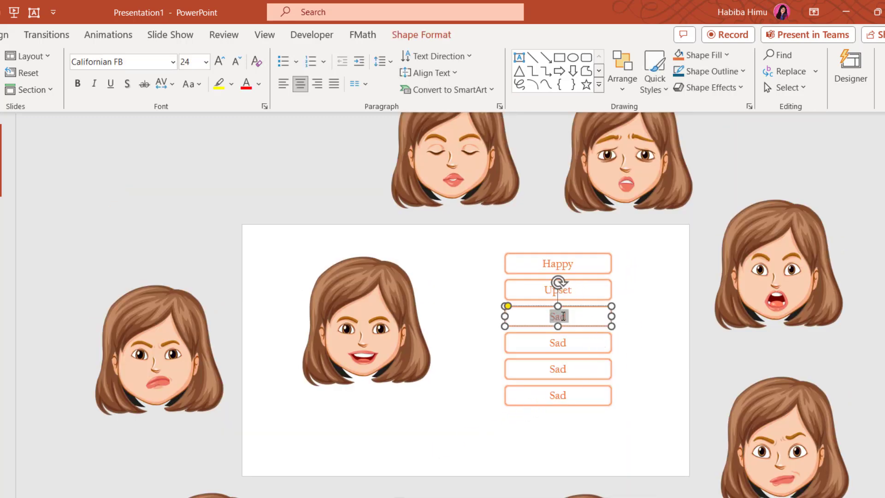
pyautogui.write('Asleep')
pyautogui.doubleClick(560, 346)
pyautogui.write('Confused')
# Replace the text of the two remaining Sad boxes with Laughing and Angry.
pyautogui.doubleClick(563, 369)
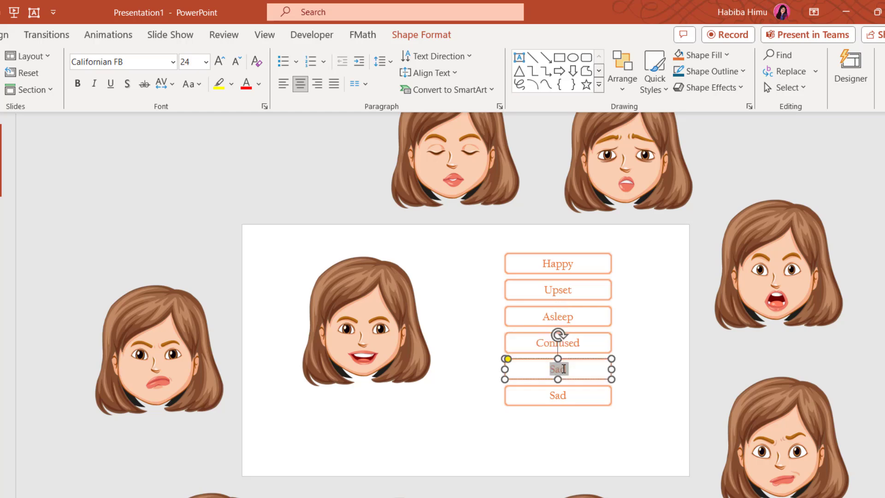
pyautogui.write('L')
pyautogui.write('aughing')
pyautogui.doubleClick(562, 395)
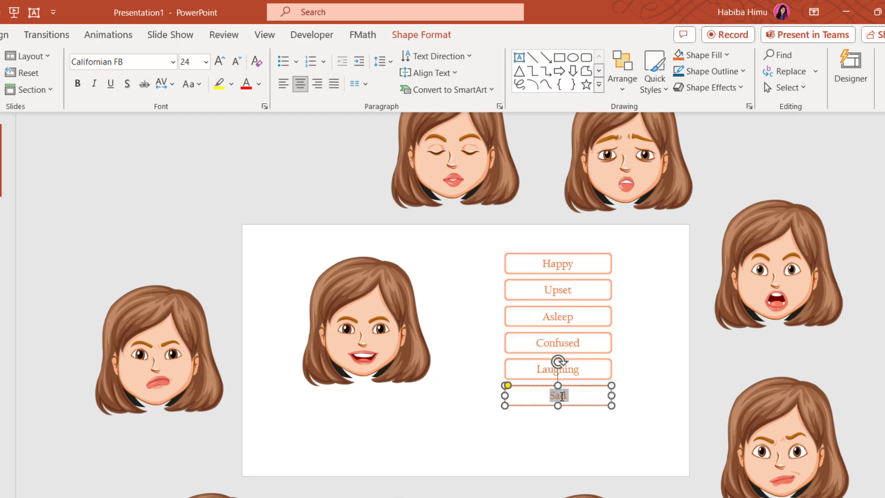
pyautogui.write('Angry')
# Duplicate the Angry box directly beneath itself and change the copy's text to Surprised.
pyautogui.moveTo(582, 406); pyautogui.dragTo(585, 440)
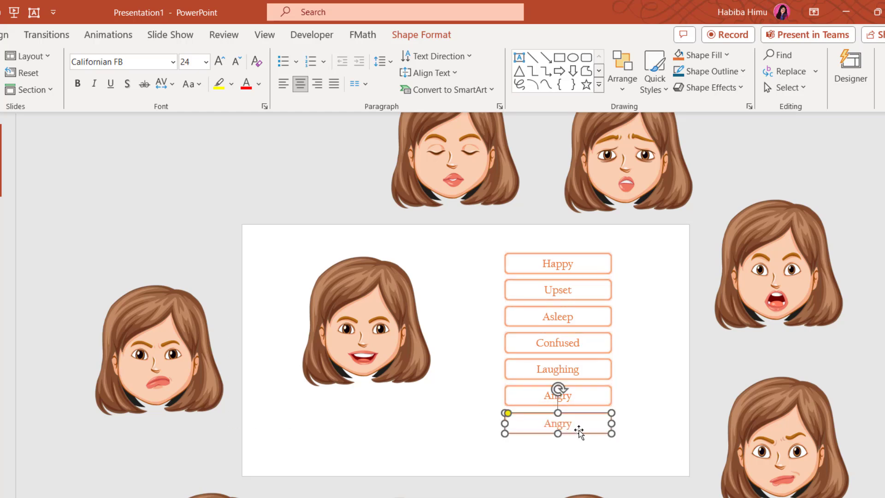
pyautogui.doubleClick(571, 422)
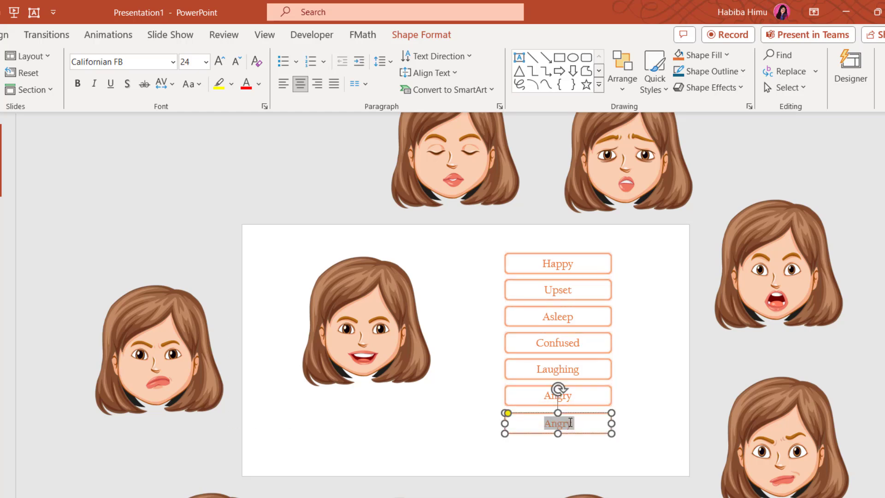
pyautogui.write('Surprised')
# Select all seven label boxes, from Happy to Surprised, and distribute them vertically.
pyautogui.keyDown('shift'); pyautogui.click(595, 386); pyautogui.keyUp('shift')
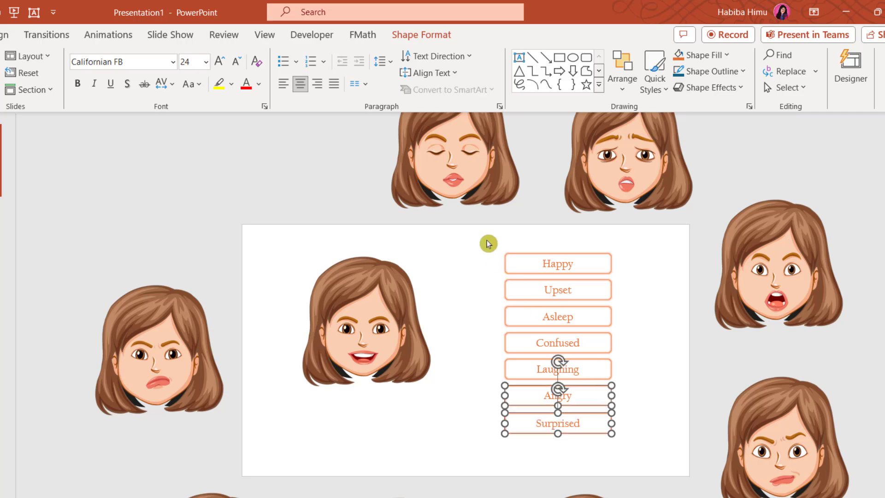
pyautogui.moveTo(488, 243); pyautogui.dragTo(652, 460)
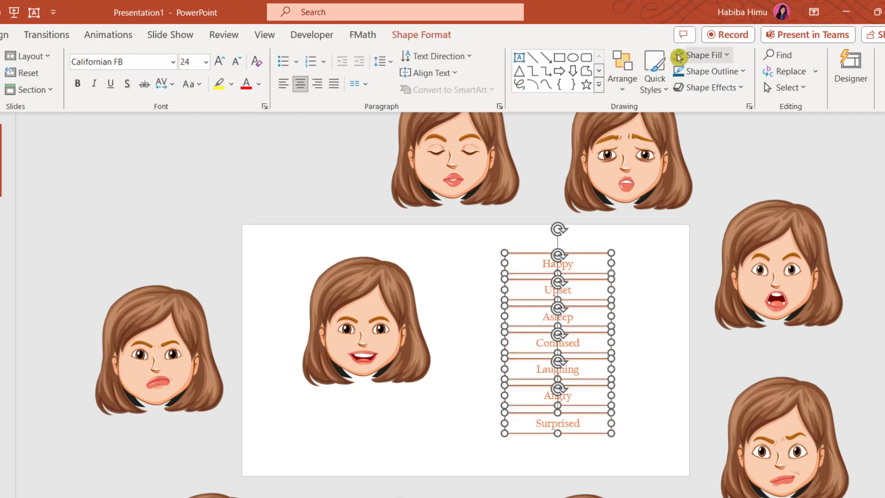
pyautogui.click(449, 37)
pyautogui.click(782, 57)
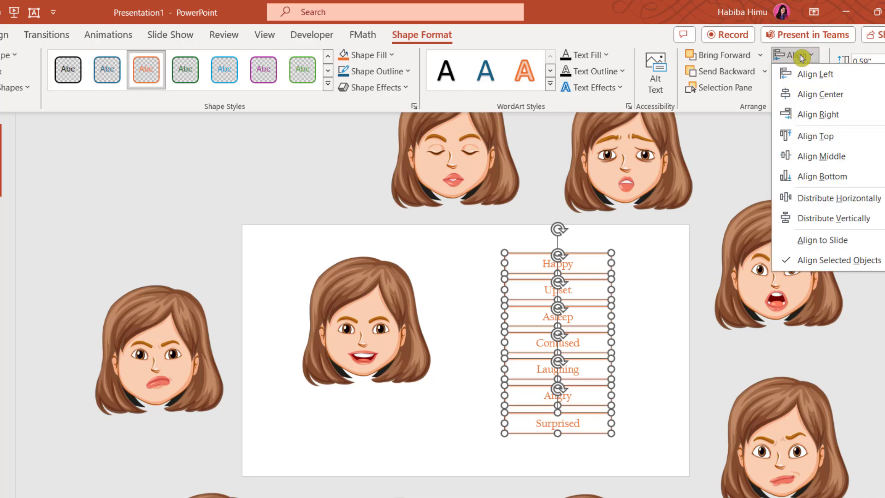
pyautogui.click(821, 226)
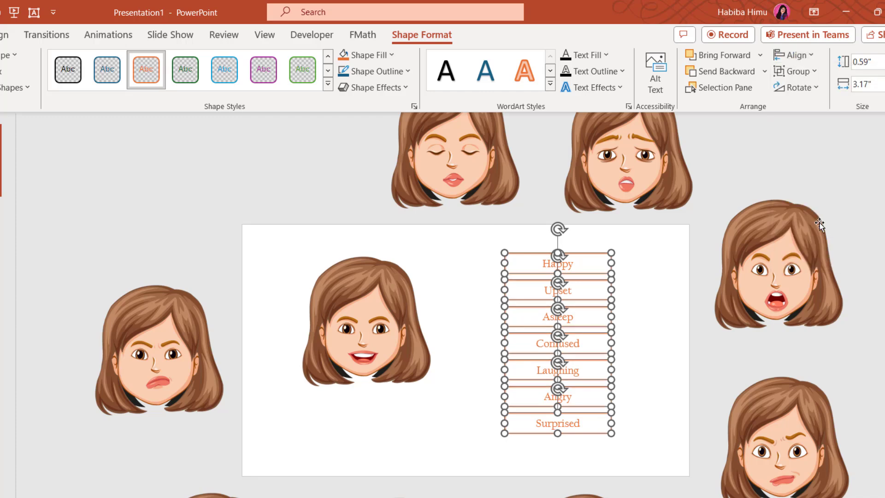
pyautogui.click(477, 404)
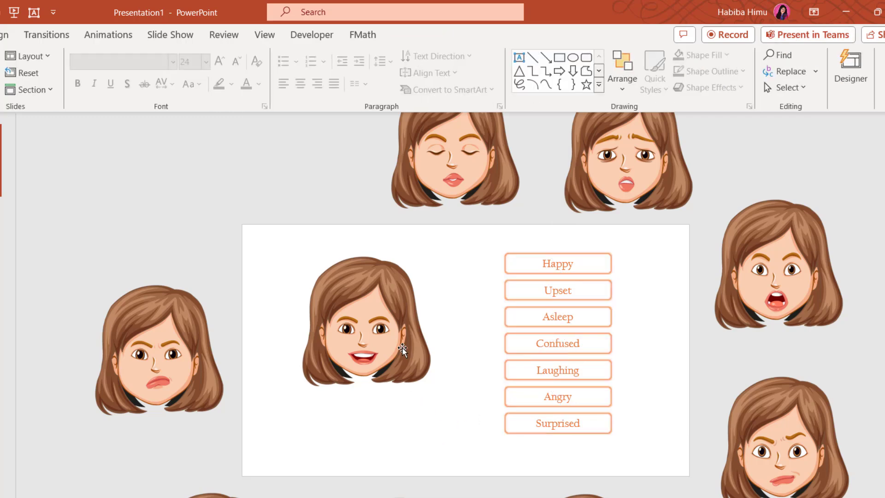
# Move the smiling face picture slightly down on the slide.
pyautogui.moveTo(405, 350); pyautogui.dragTo(405, 366)
pyautogui.scroll(-5, 406, 369)
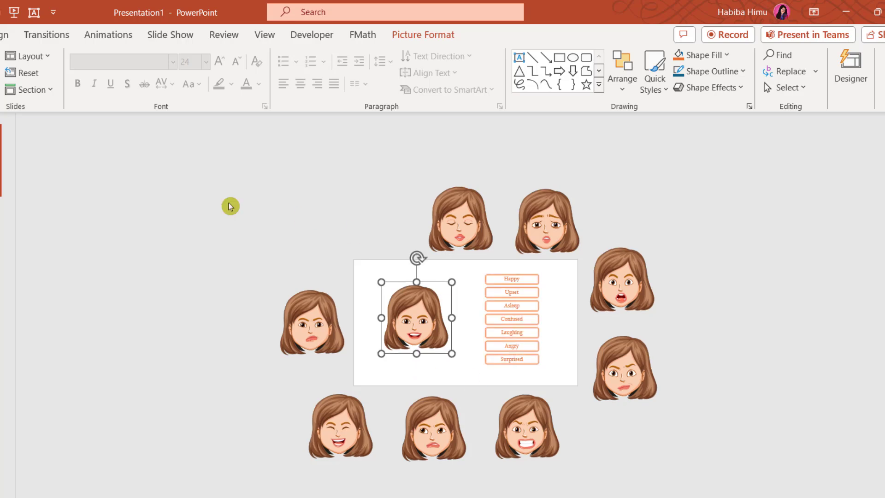
pyautogui.click(228, 284)
pyautogui.scroll(3, 489, 323)
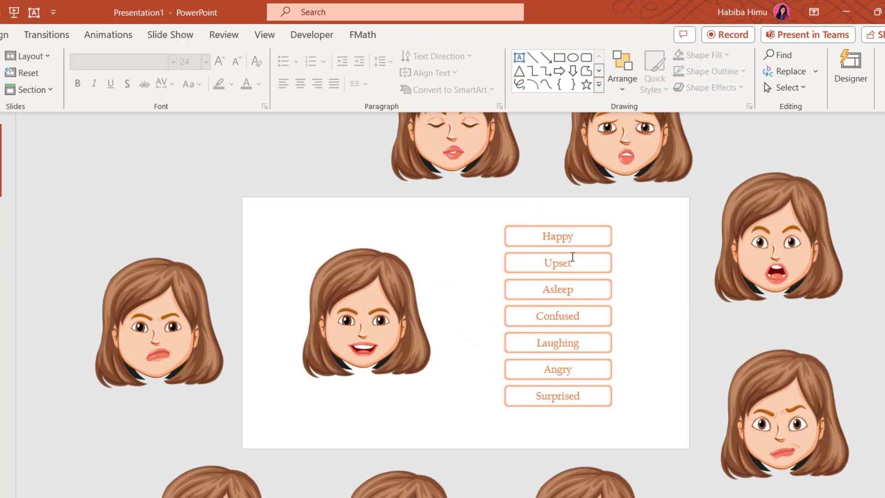
pyautogui.click(454, 366)
pyautogui.scroll(-3, 454, 365)
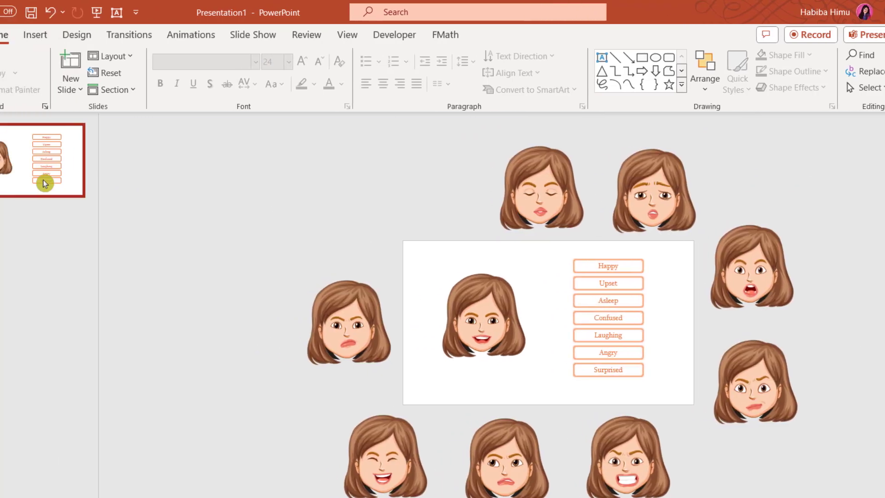
# Duplicate the finished slide until the presentation has seven identical slides, and return to slide 1.
pyautogui.click(64, 184)
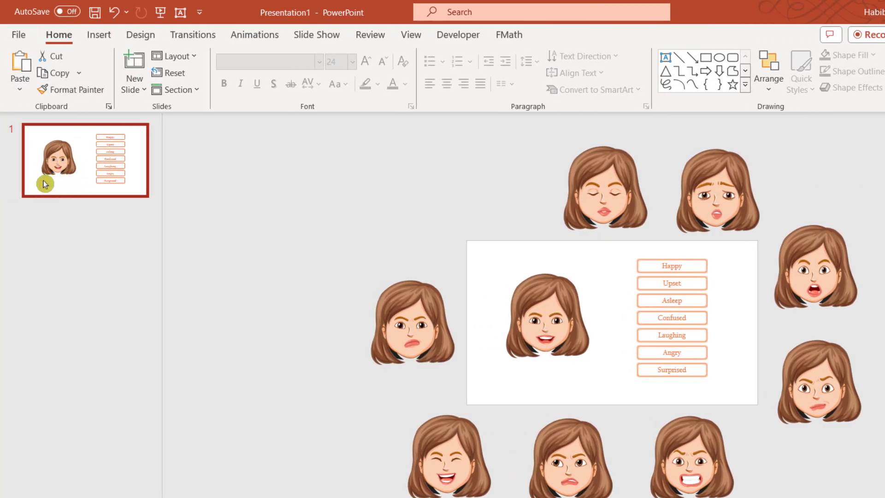
pyautogui.hotkey('ctrl', 'd')
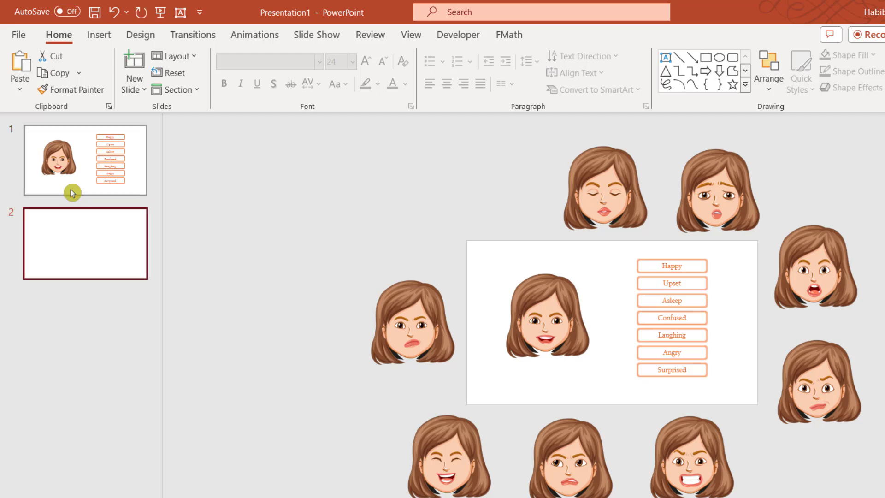
pyautogui.hotkey('ctrl', 'd')
pyautogui.hotkey('ctrl', 'd')
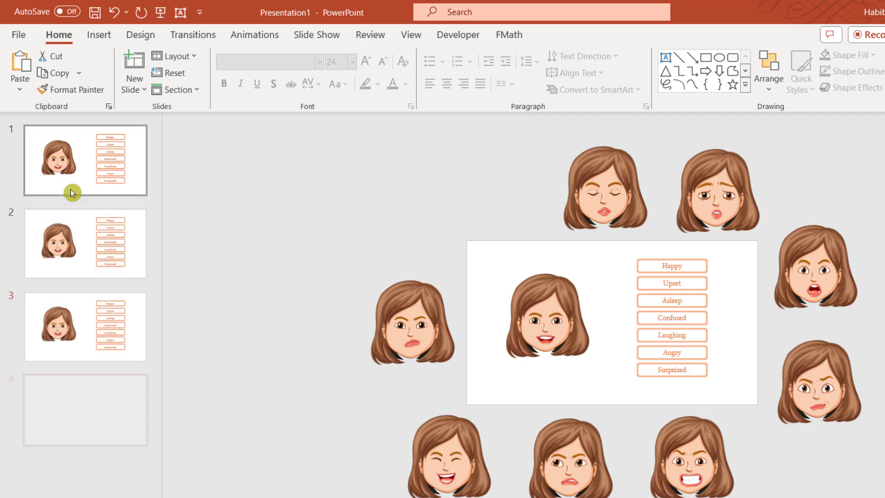
pyautogui.hotkey('ctrl', 'd')
pyautogui.hotkey('ctrl', 'd')
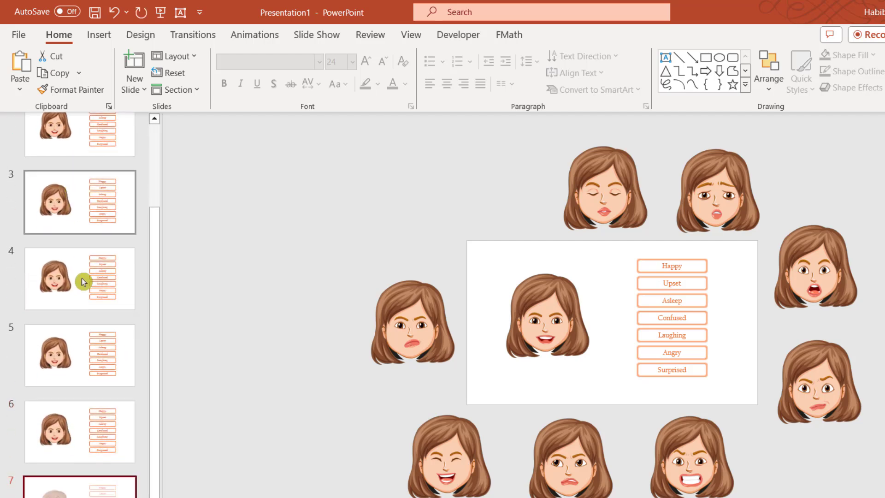
pyautogui.scroll(5, 131, 427)
pyautogui.click(92, 233)
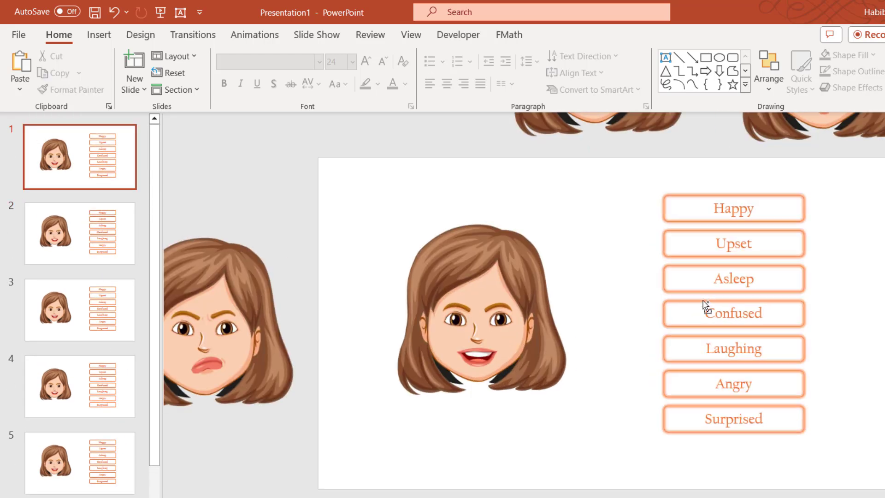
pyautogui.moveTo(637, 178); pyautogui.dragTo(851, 462)
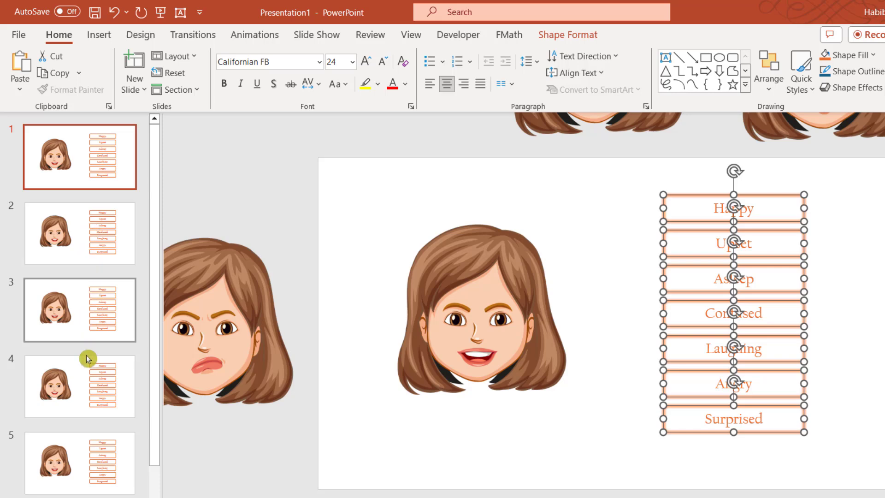
pyautogui.click(589, 253)
pyautogui.scroll(-2, 589, 252)
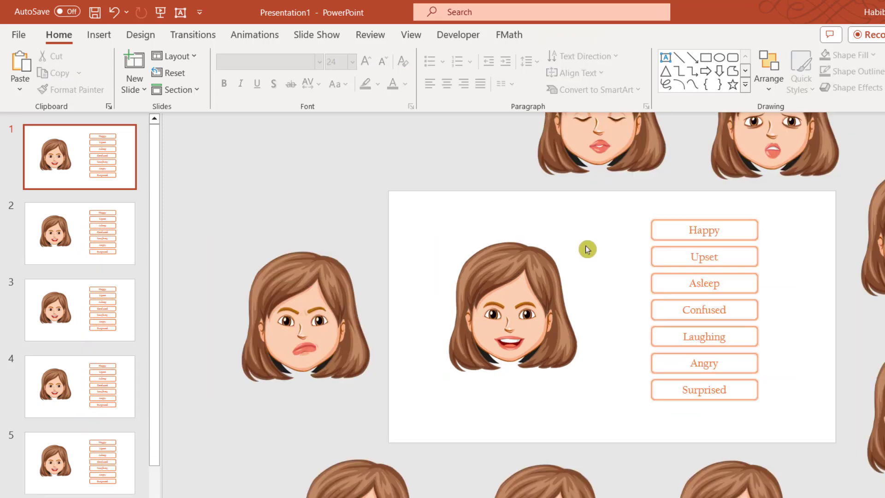
# Hyperlink the Happy box on slide 1 to Slide 1 as a place in this document.
pyautogui.click(676, 238)
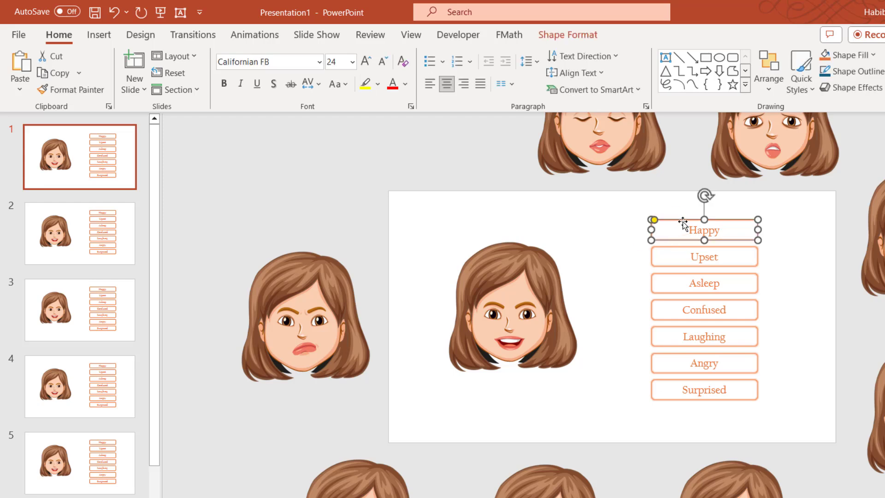
pyautogui.hotkey('ctrl', 'k')
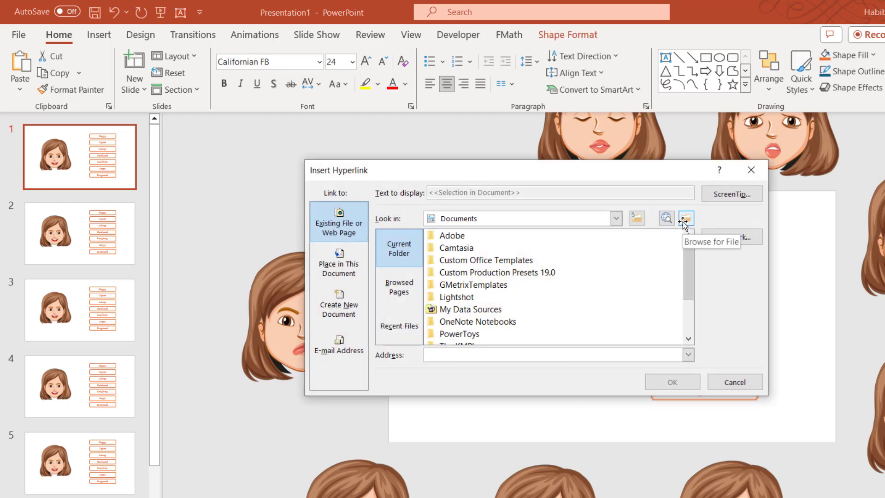
pyautogui.click(339, 276)
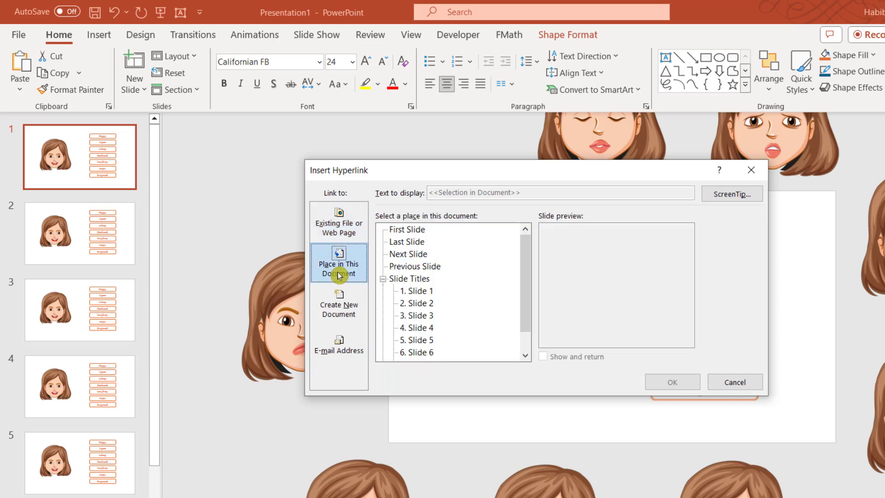
pyautogui.click(423, 295)
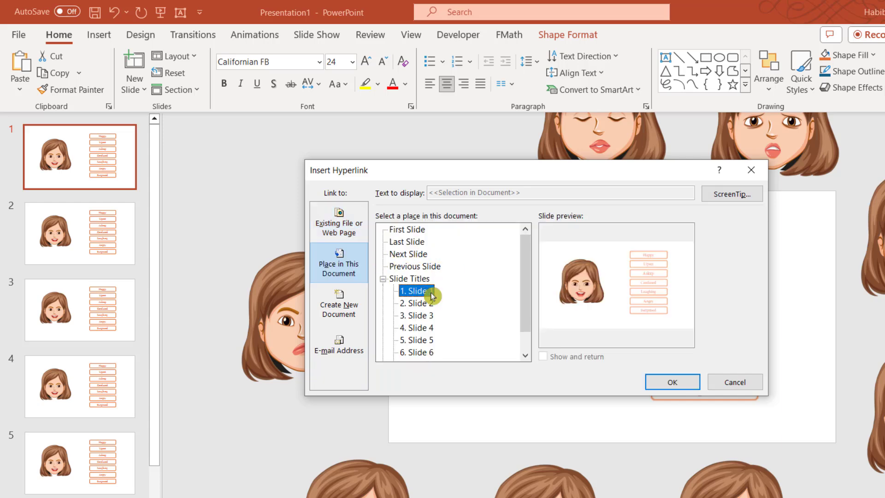
pyautogui.click(672, 385)
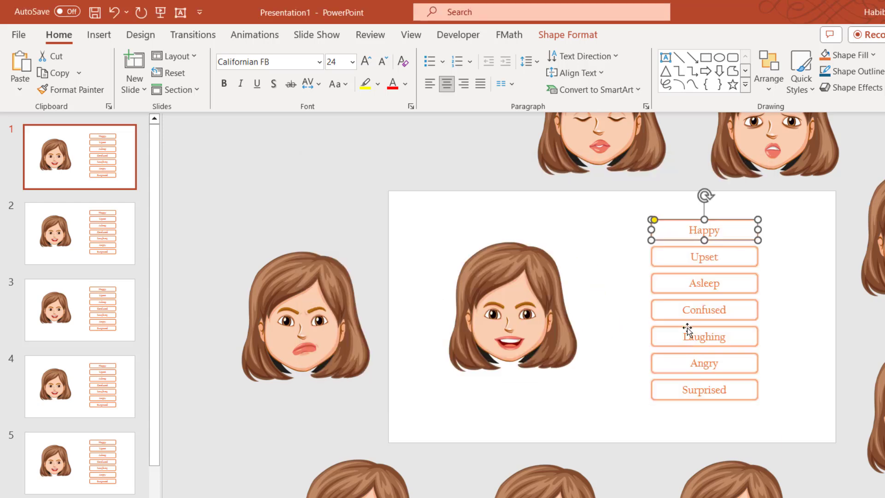
# Hyperlink the Upset box on the first slide to Slide 2 of this document.
pyautogui.click(687, 264)
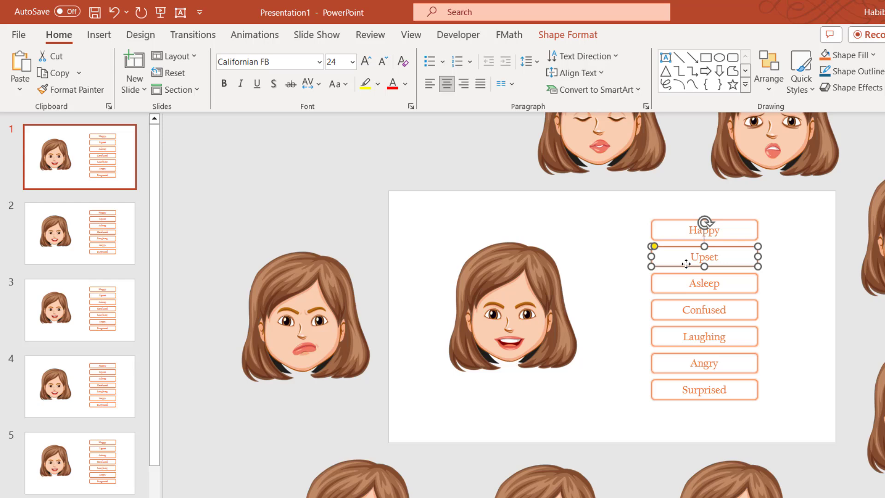
pyautogui.hotkey('ctrl', 'k')
pyautogui.click(421, 303)
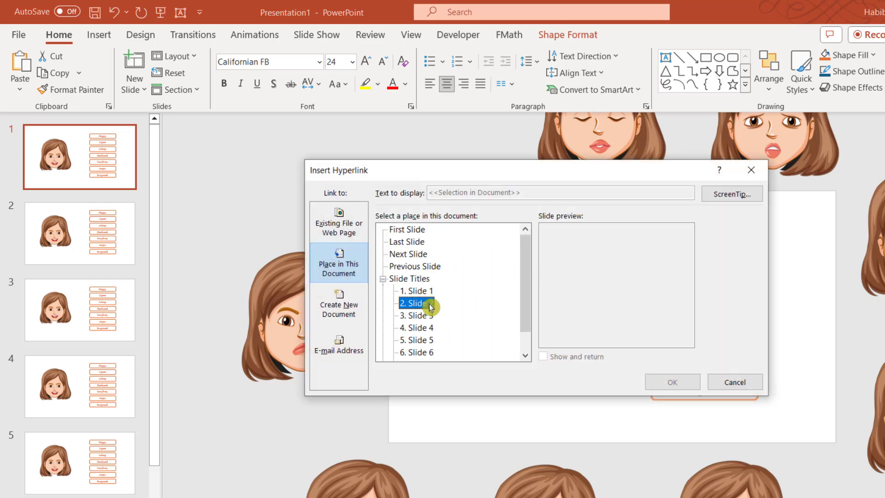
pyautogui.click(656, 382)
# Hyperlink the Asleep box on the first slide to Slide 3 of this document.
pyautogui.click(691, 291)
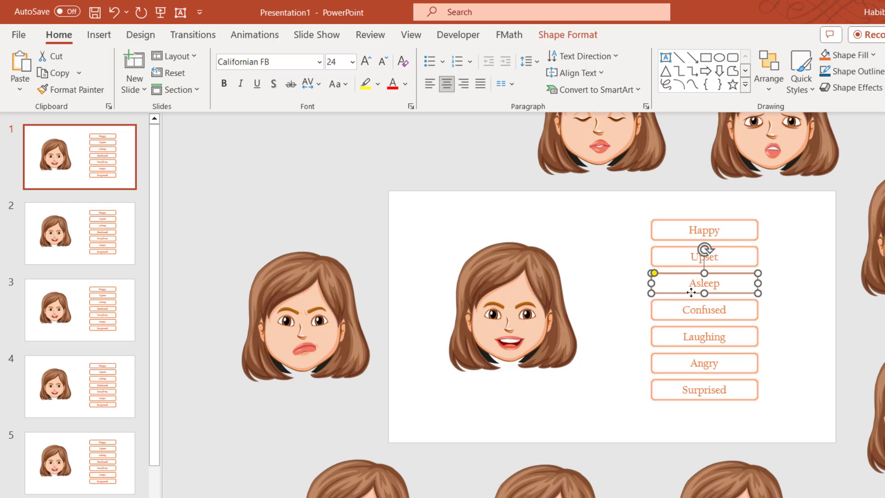
pyautogui.hotkey('ctrl', 'k')
pyautogui.click(422, 315)
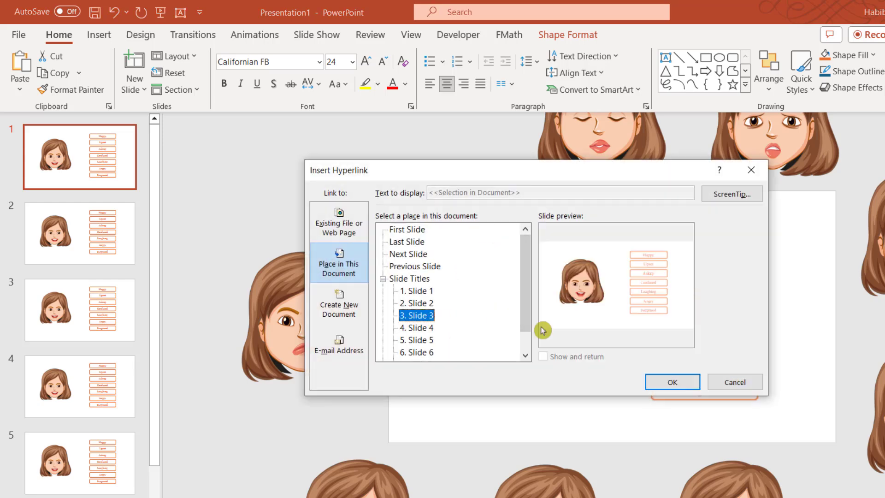
pyautogui.click(669, 384)
# Hyperlink the Confused box on the first slide to Slide 4 of this document.
pyautogui.click(697, 318)
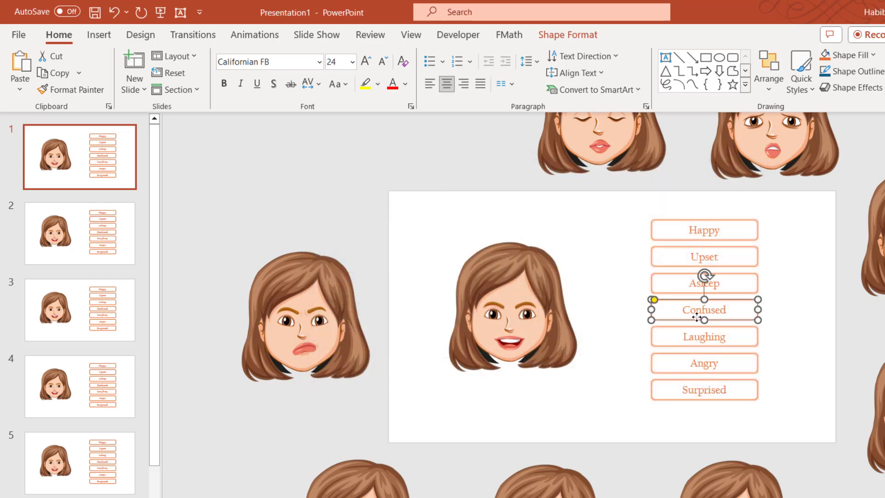
pyautogui.hotkey('ctrl', 'k')
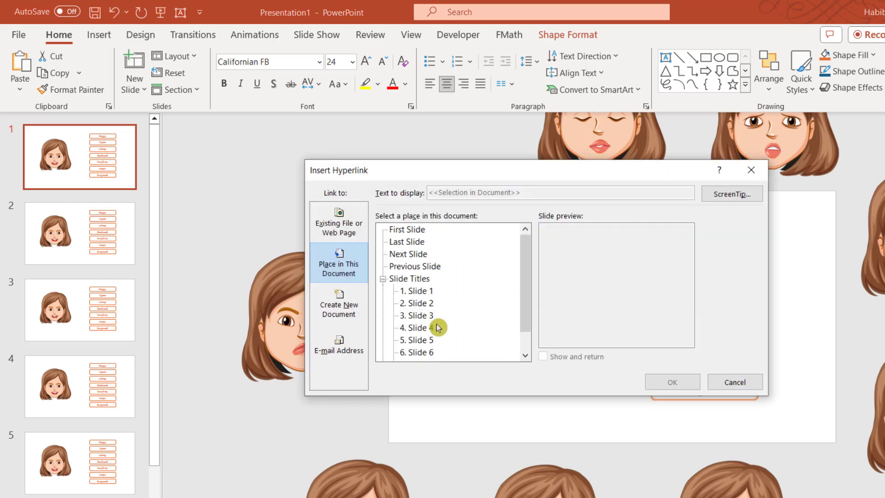
pyautogui.click(422, 328)
pyautogui.click(669, 382)
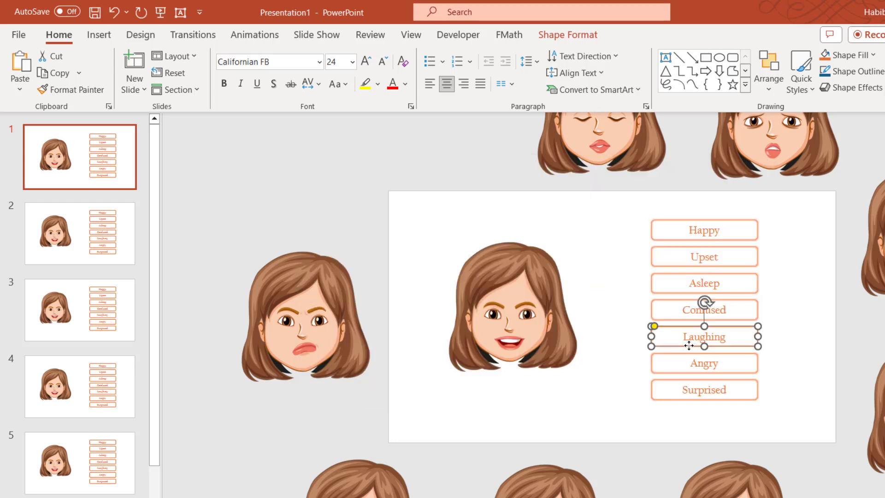
# Hyperlink the Laughing box on the first slide to Slide 5 of this document.
pyautogui.hotkey('ctrl', 'k')
pyautogui.click(422, 341)
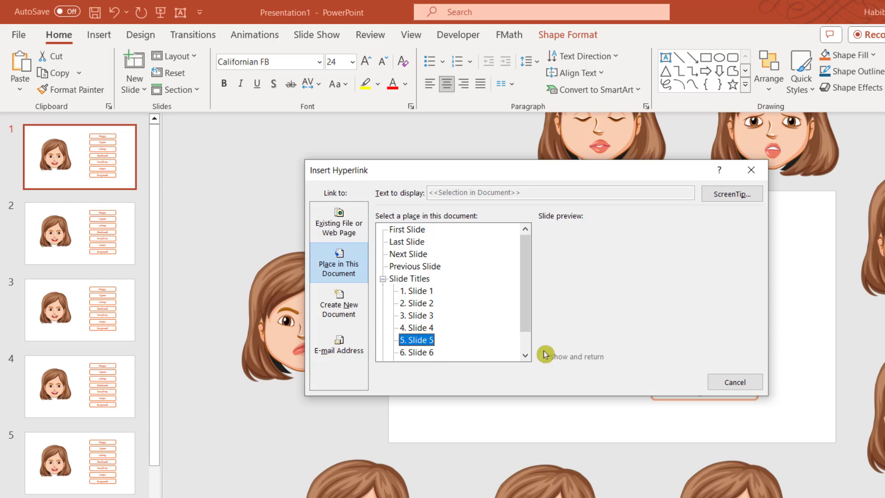
pyautogui.click(669, 383)
# Hyperlink the Angry box on the first slide to Slide 6 of this document.
pyautogui.hotkey('ctrl', 'k')
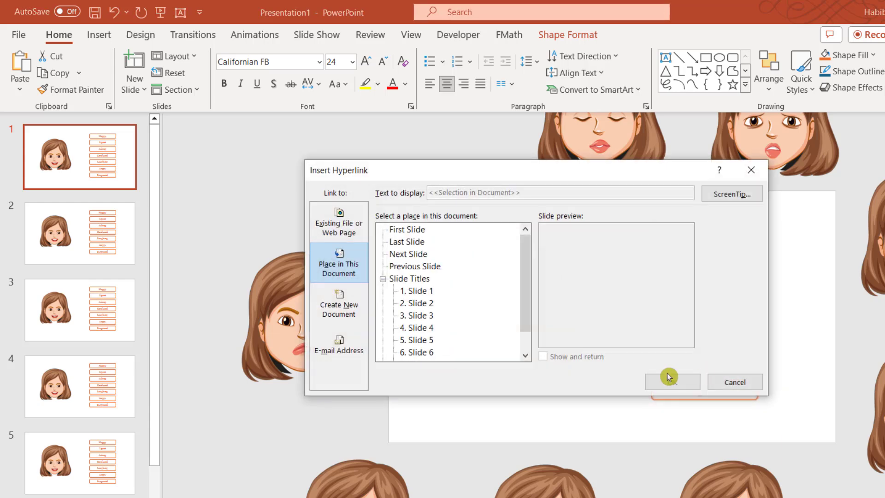
pyautogui.click(420, 352)
pyautogui.click(685, 382)
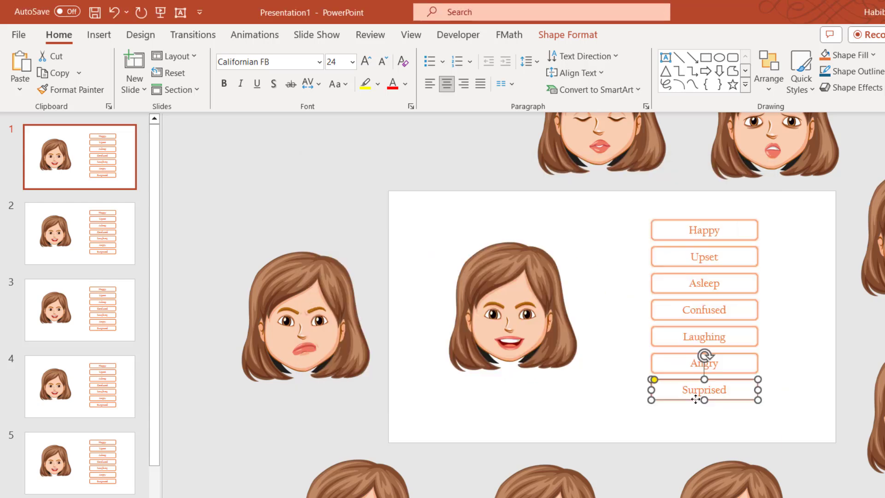
# Hyperlink the Surprised box on the first slide to Slide 7 of this document and deselect it.
pyautogui.hotkey('ctrl', 'k')
pyautogui.scroll(-1, 438, 323)
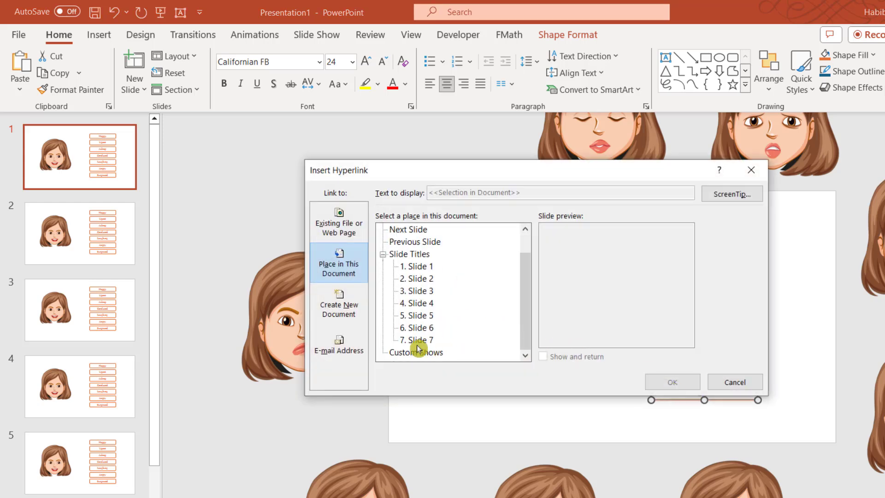
pyautogui.click(416, 340)
pyautogui.click(673, 382)
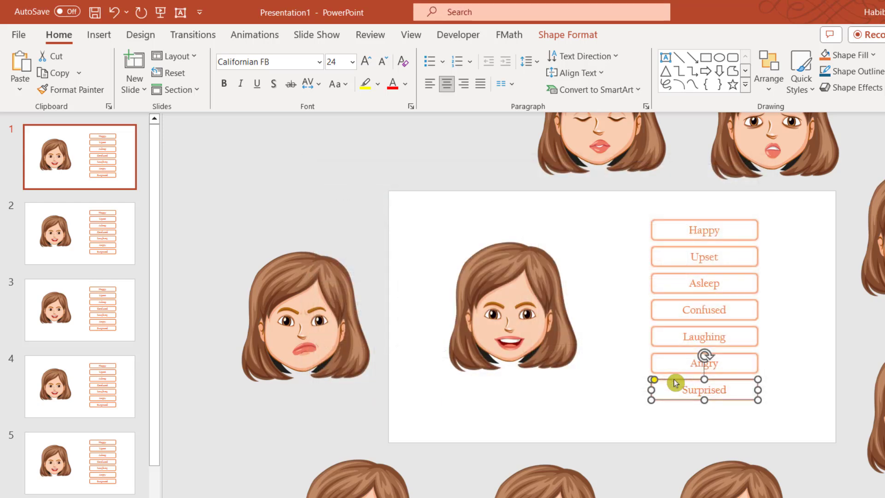
pyautogui.click(601, 413)
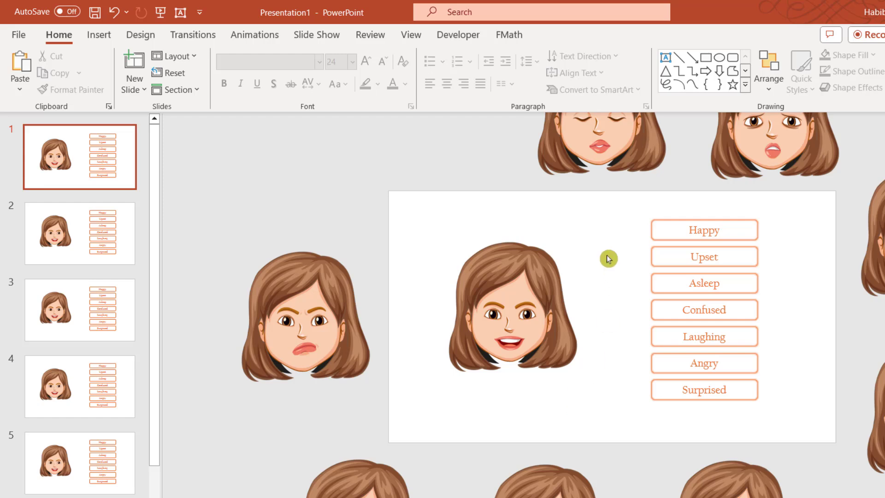
# Select all seven hyperlinked emotion boxes on slide 1, and select the seven matching boxes on slide 2.
pyautogui.moveTo(614, 200); pyautogui.dragTo(796, 427)
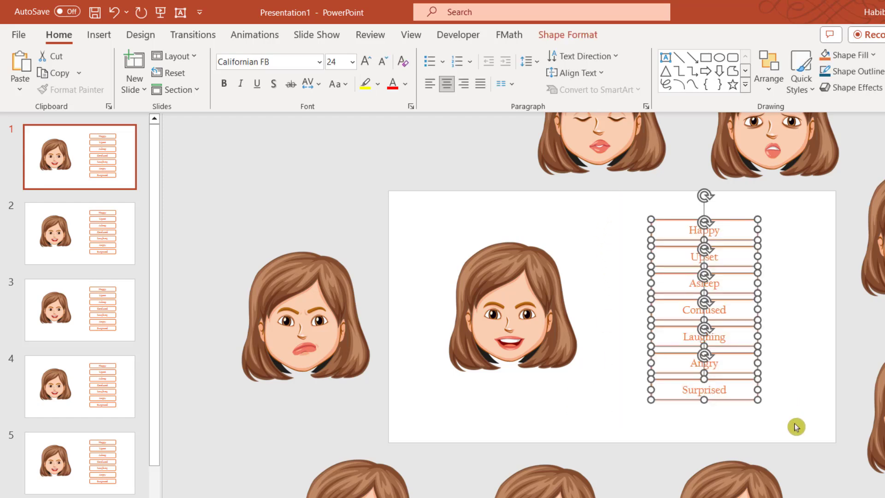
pyautogui.click(110, 237)
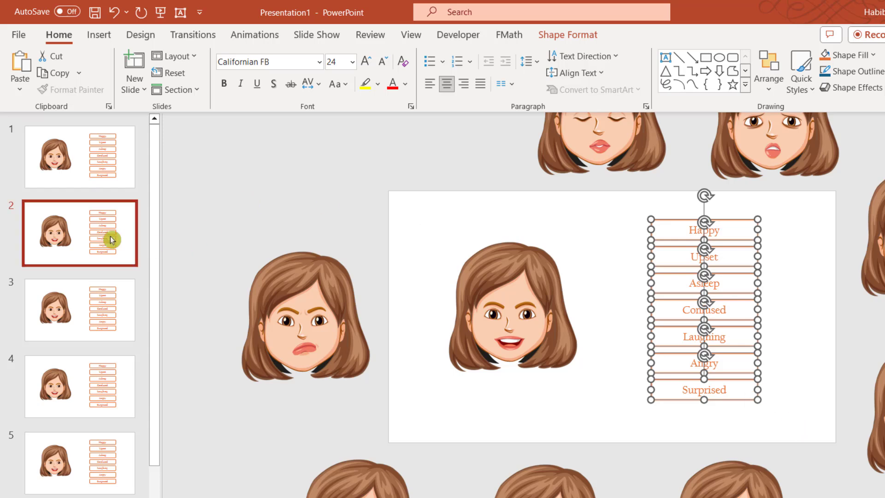
pyautogui.moveTo(614, 207); pyautogui.dragTo(790, 410)
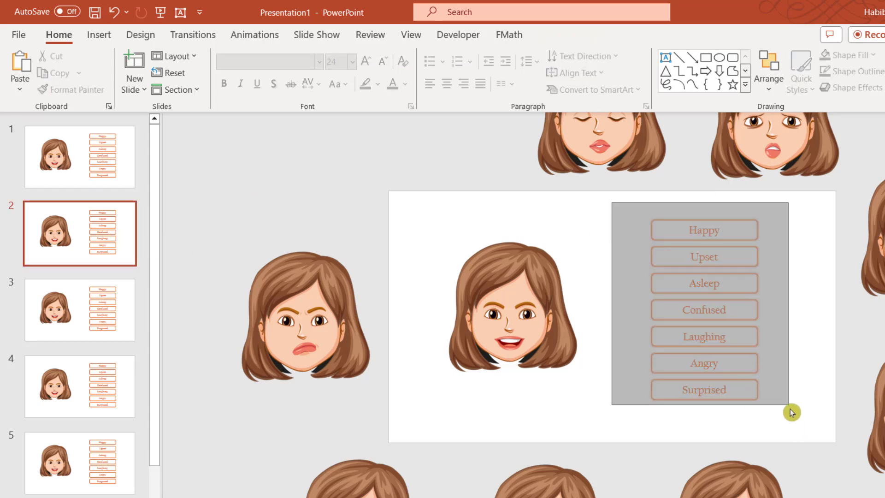